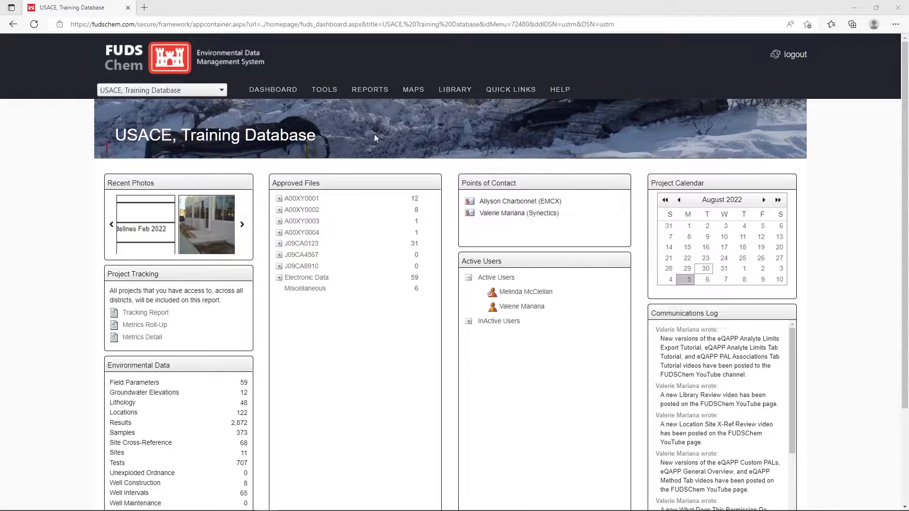
Open the matrix settings in the eQAPP setup for the project J09CA0123-01, Camp Richards, LTM
click(325, 89)
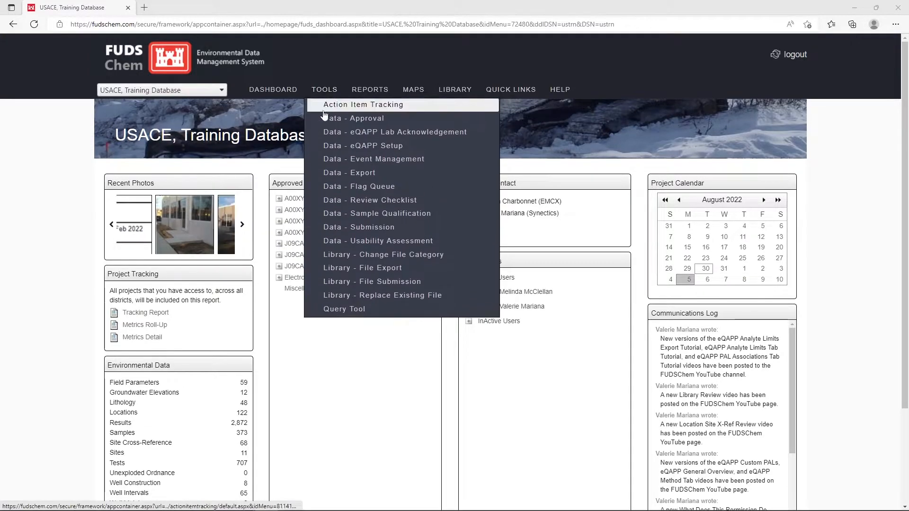
click(456, 145)
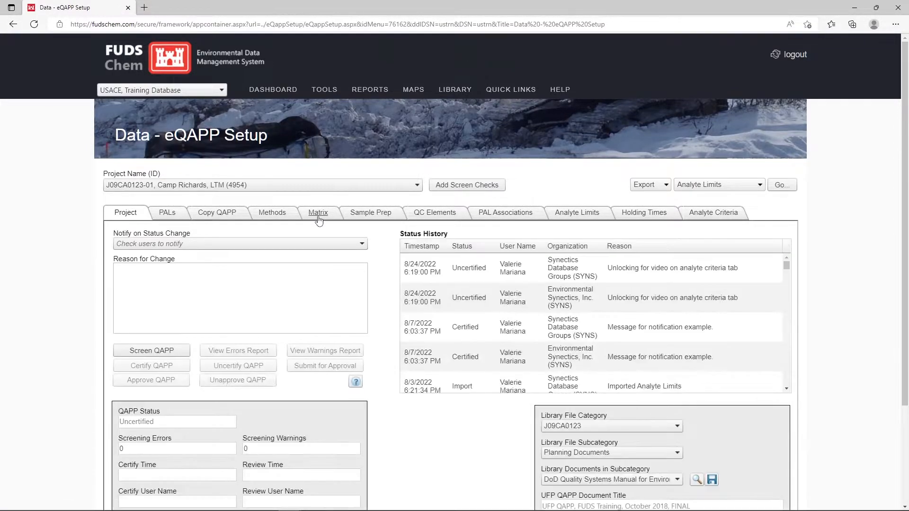
click(318, 214)
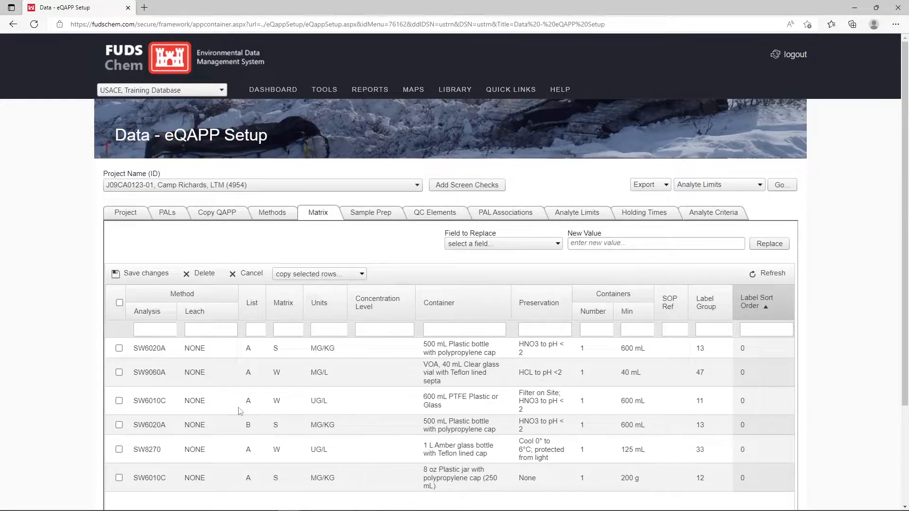
Delete the SW6010C record with matrix W and all its associated lower-level data
click(119, 403)
scroll(119, 408, down, 1)
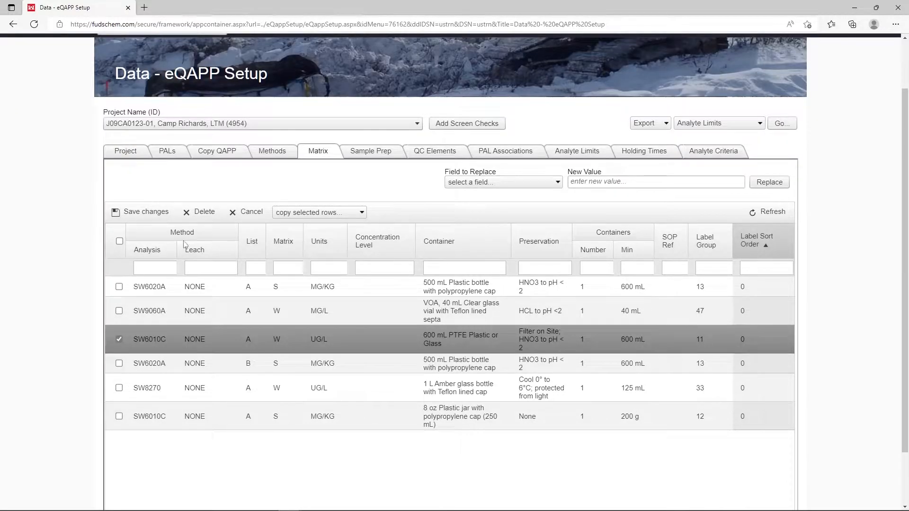
click(199, 212)
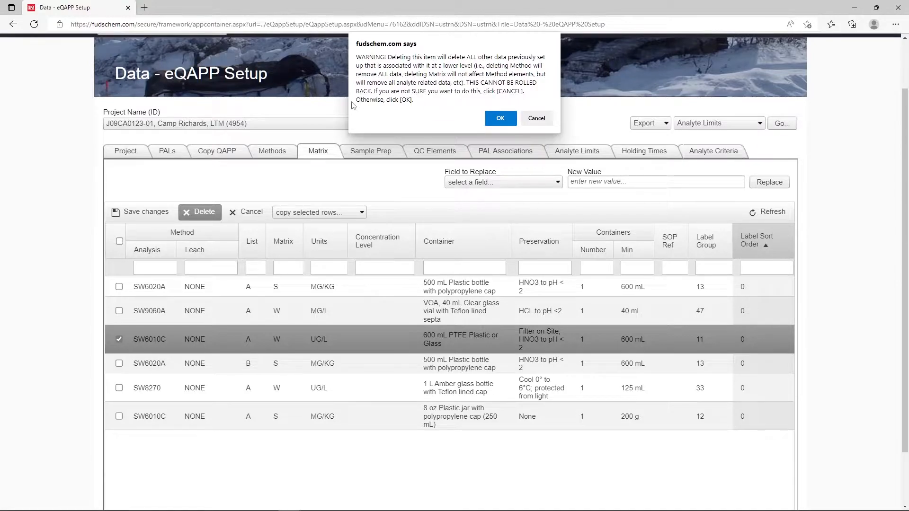
click(500, 119)
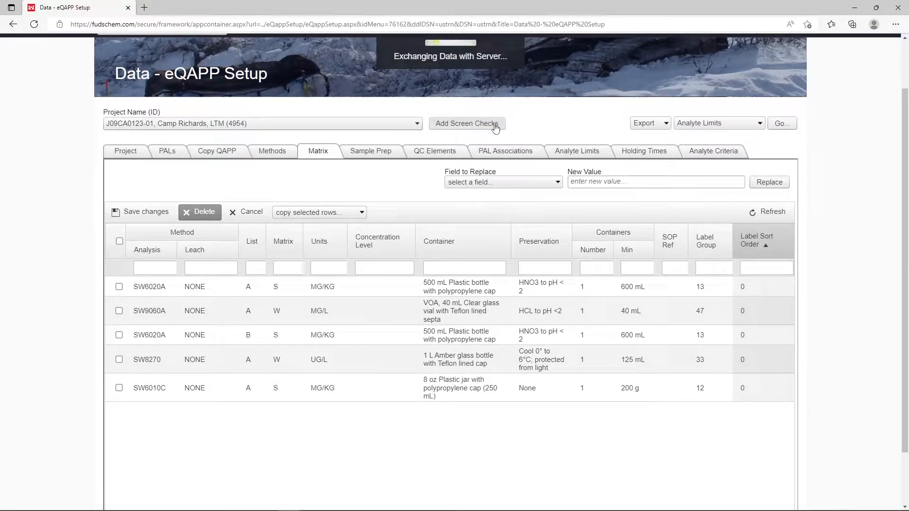
click(545, 79)
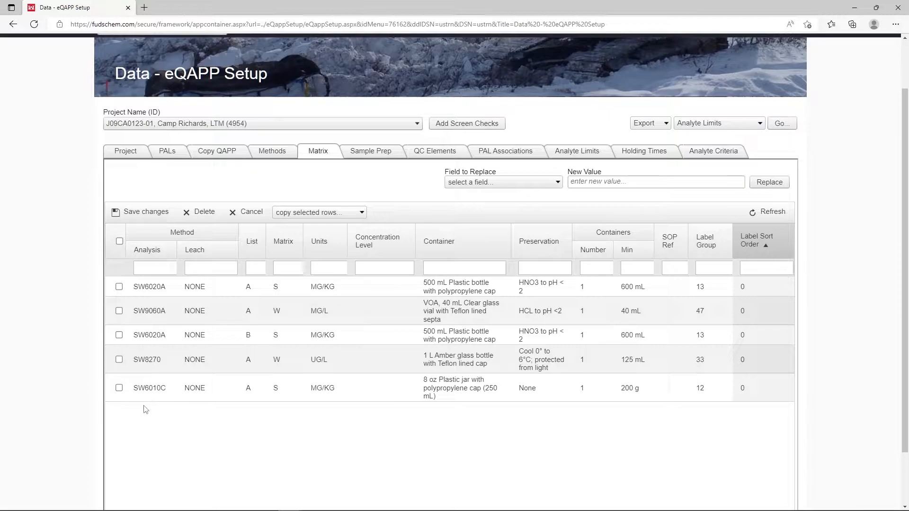
Copy the SW6010C solid matrix record and its child records to Matrix Aqueous (W)
click(119, 389)
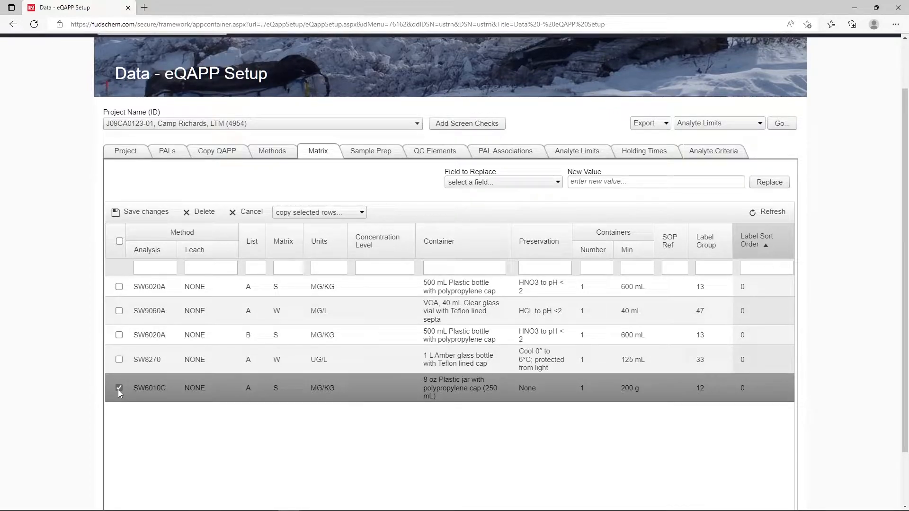
click(361, 213)
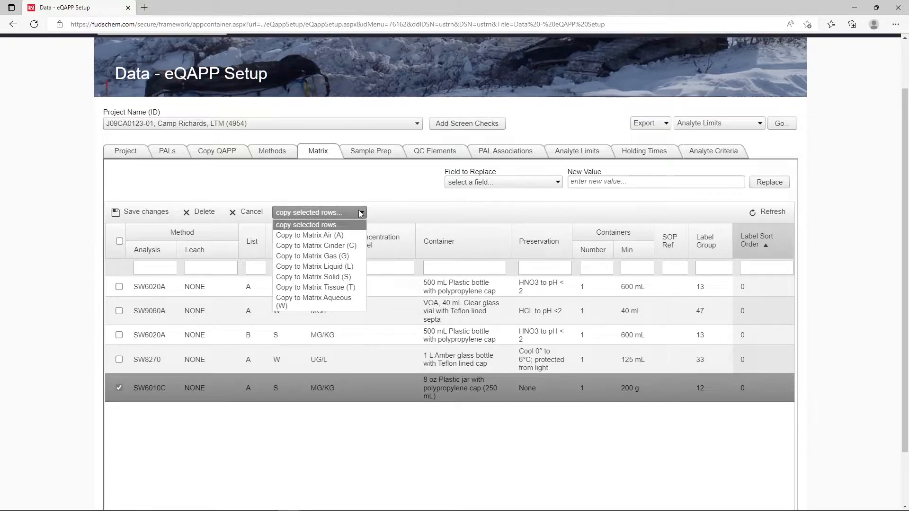
click(348, 302)
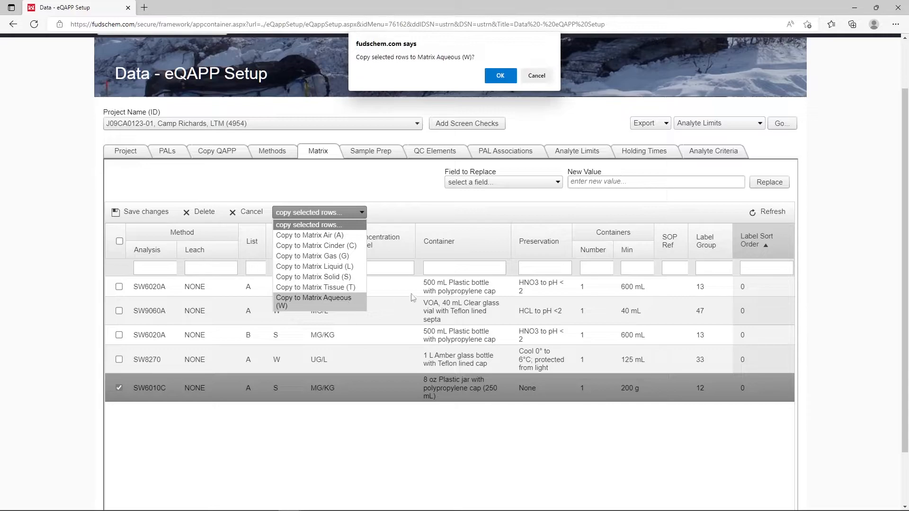
click(502, 75)
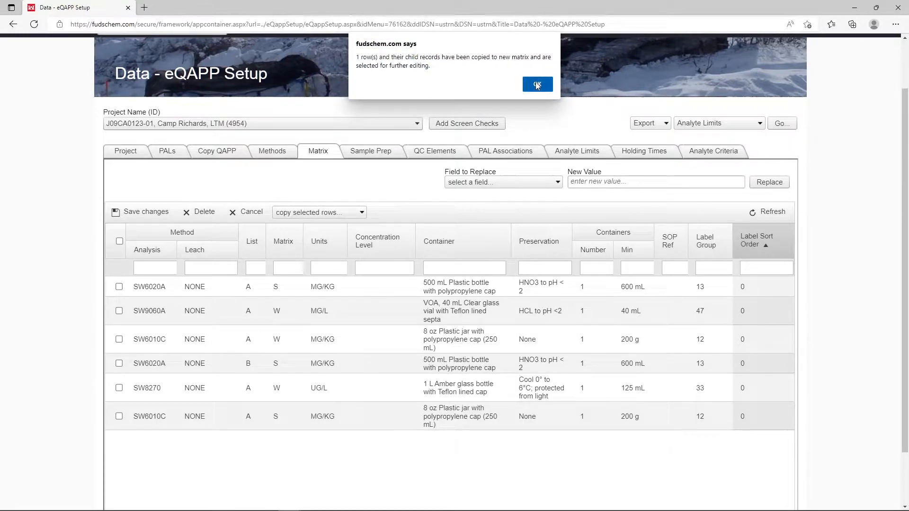
click(537, 85)
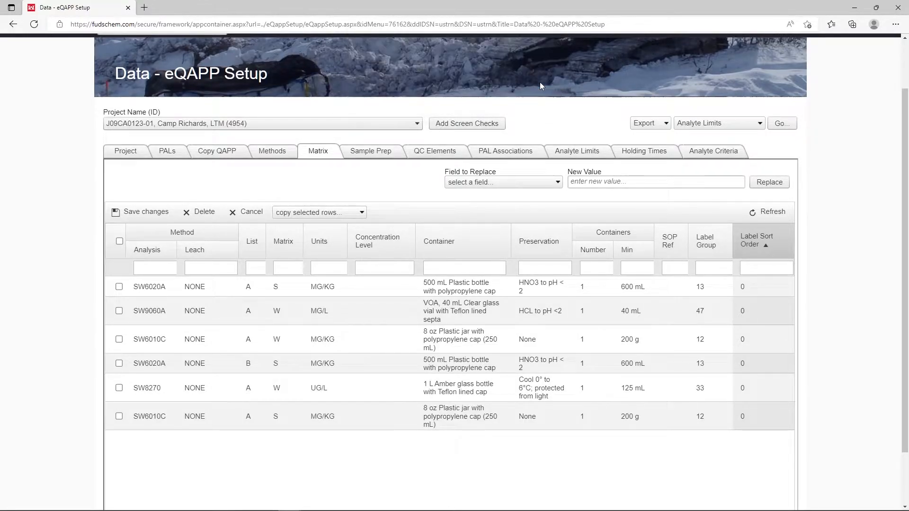
Set the units of the aqueous SW6010C record to Micrograms per Liter (UG/L)
click(119, 339)
click(119, 417)
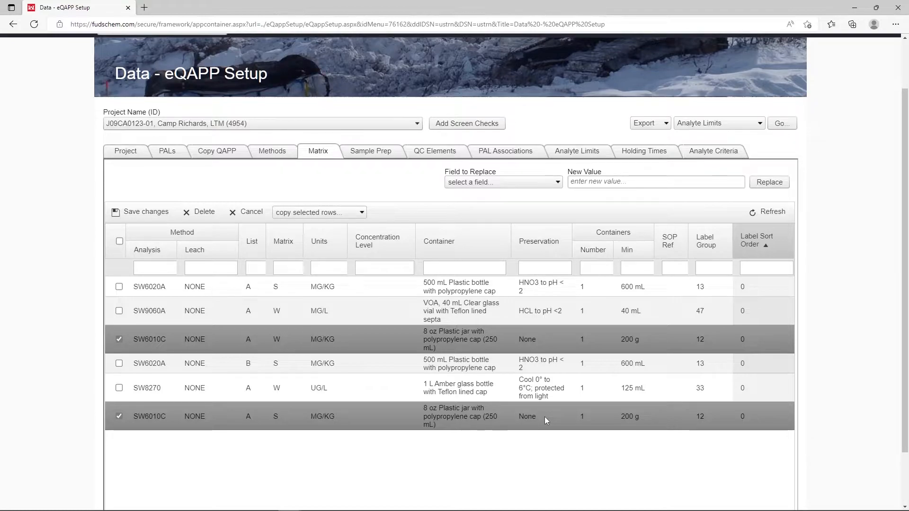
click(334, 341)
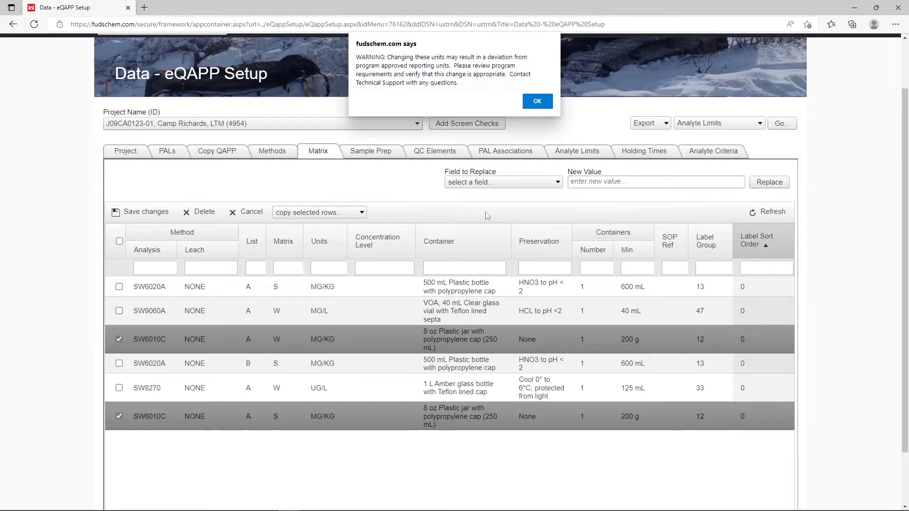
click(537, 101)
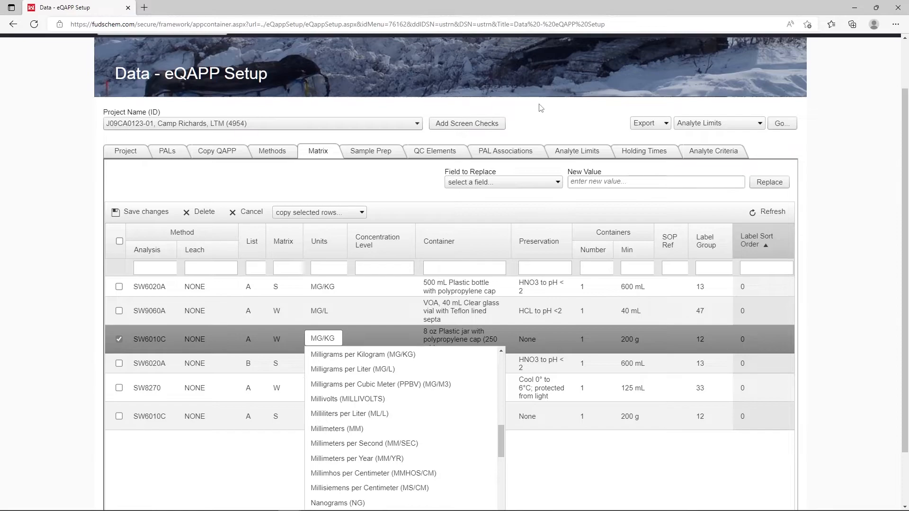
key(BackSpace)
key(BackSpace)
key(BackSpace)
key(BackSpace)
key(BackSpace)
text(ug/l)
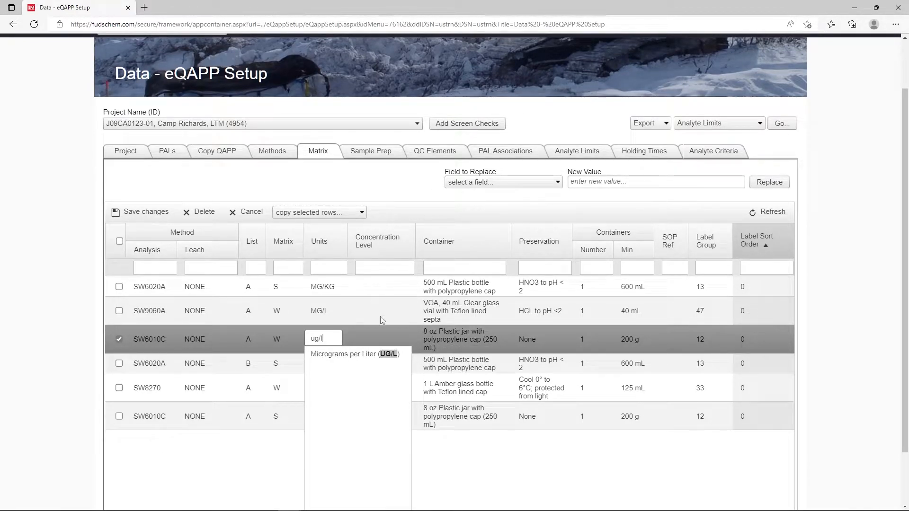
click(373, 355)
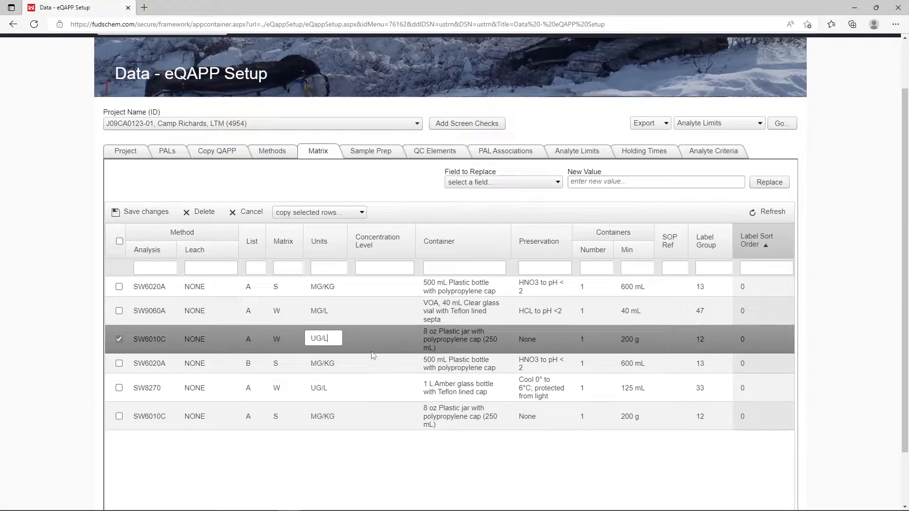
Replace the aqueous SW6010C record's container with "600 mL PTFE Plastic or Glass"
click(441, 347)
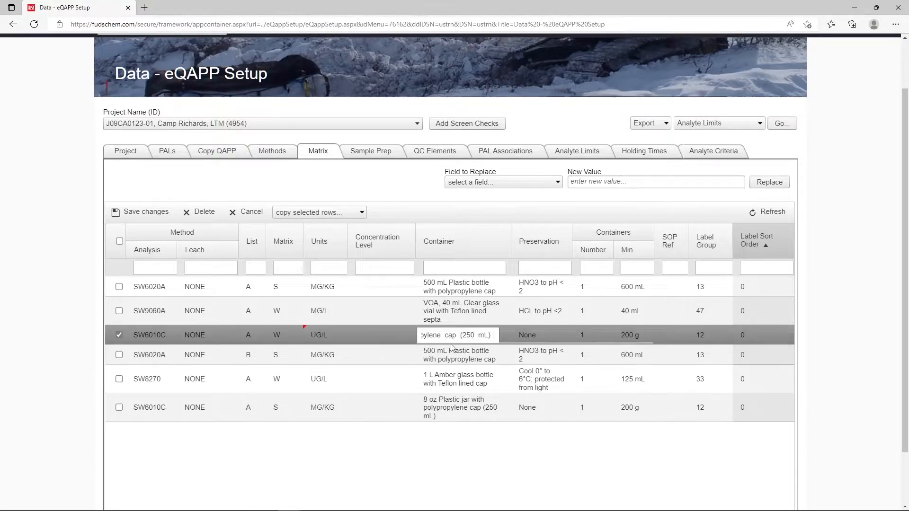
key(BackSpace)
key(BackSpace)
key(BackSpace)
key(BackSpace)
key(BackSpace)
key(BackSpace)
key(BackSpace)
key(BackSpace)
key(BackSpace)
key(BackSpace)
key(BackSpace)
key(BackSpace)
key(BackSpace)
key(BackSpace)
key(BackSpace)
key(BackSpace)
key(BackSpace)
key(BackSpace)
key(BackSpace)
key(BackSpace)
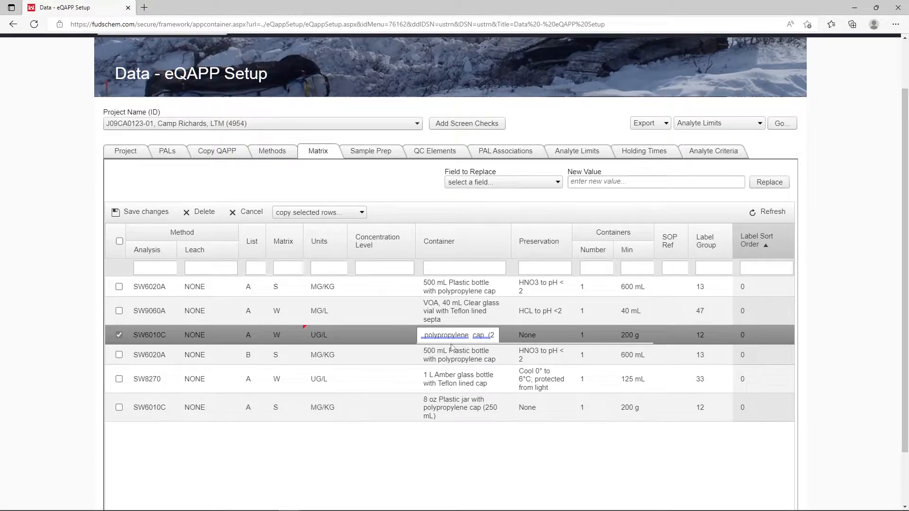
key(BackSpace)
key(BackSpace)
key(BackSpace)
key(BackSpace)
key(BackSpace)
key(BackSpace)
key(BackSpace)
key(BackSpace)
key(BackSpace)
key(BackSpace)
key(BackSpace)
key(BackSpace)
key(BackSpace)
key(BackSpace)
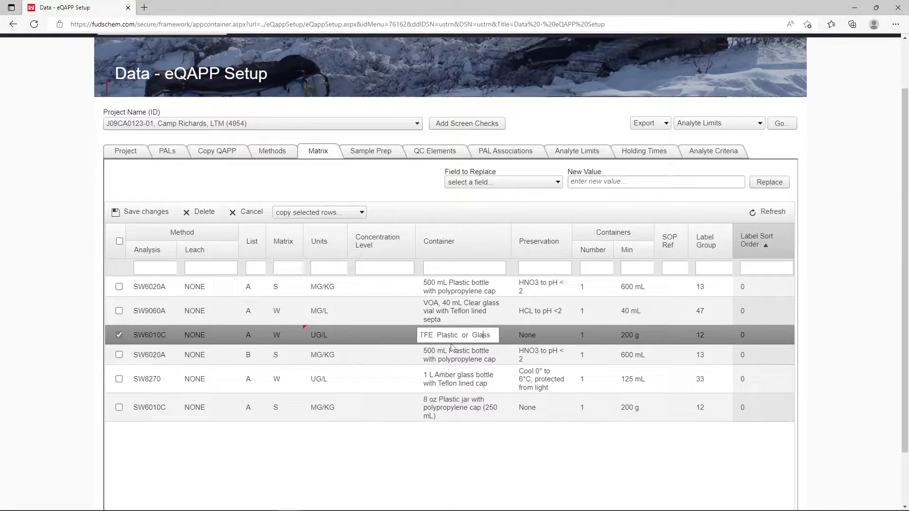
key(Home)
Set the aqueous SW6010C preservation to "Filter one site; HNO3 to pH < 2", reusing the preservation text from the SW6020A list B record
click(542, 356)
key(ctrl+a)
key(ctrl+c)
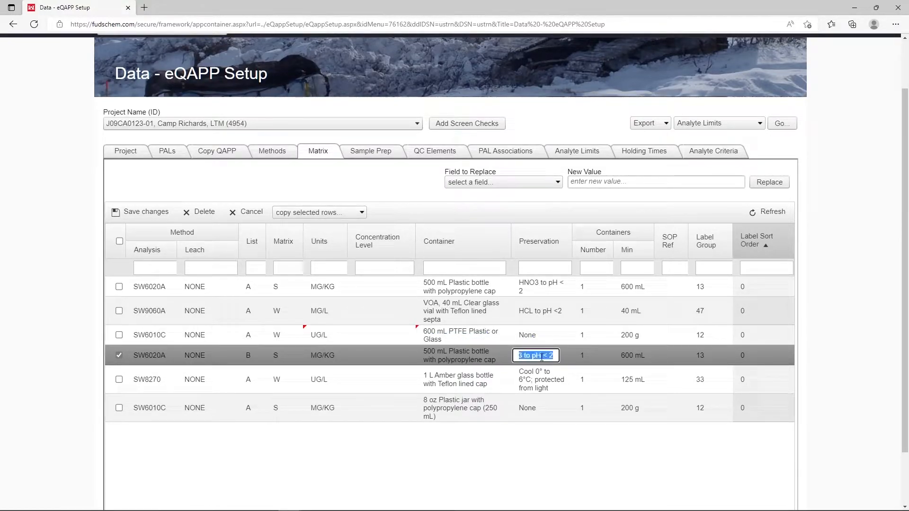
click(540, 335)
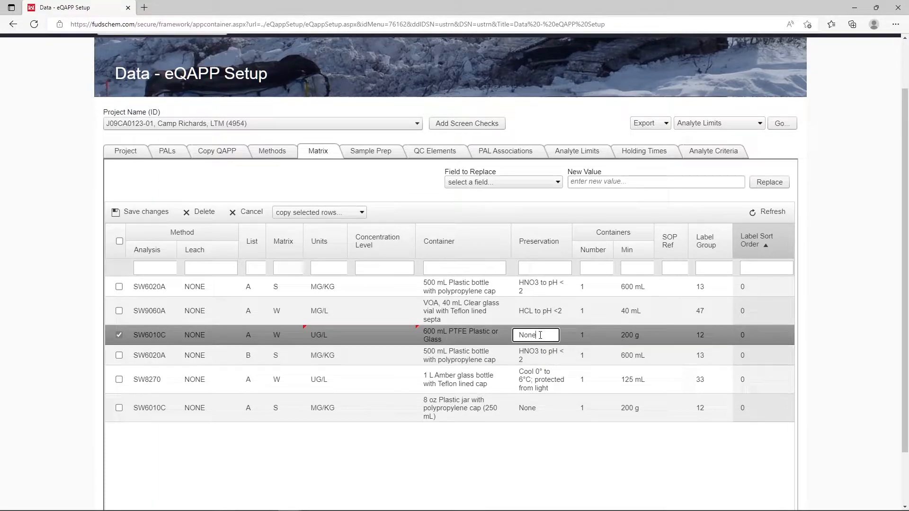
key(BackSpace)
key(BackSpace)
key(BackSpace)
text(Filter )
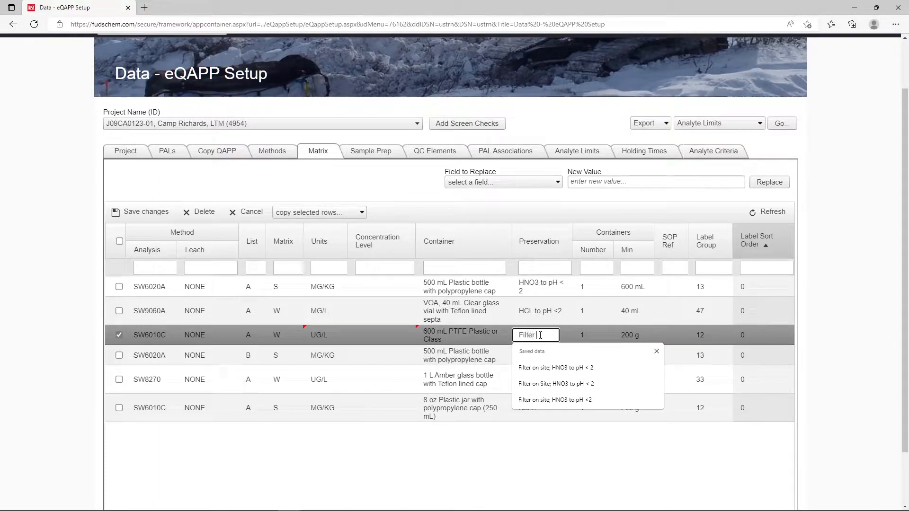
text(one site;)
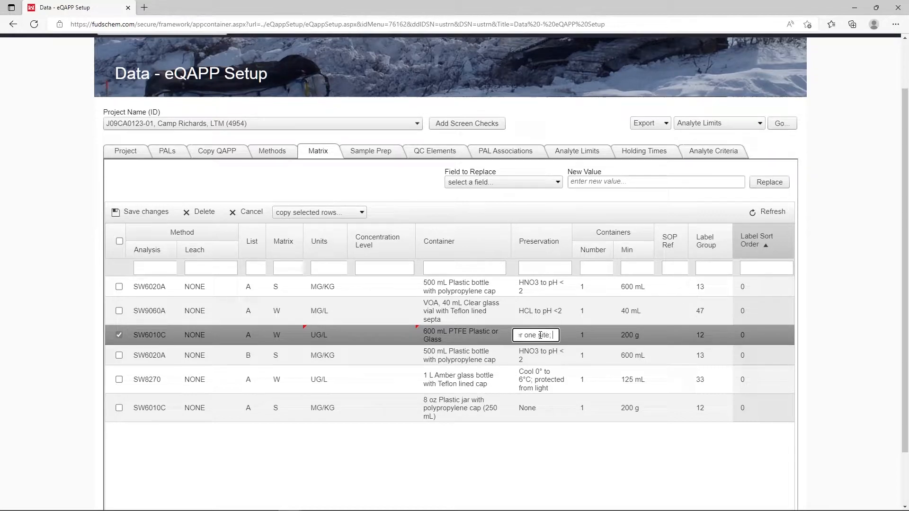
key(ctrl+v)
Set the minimum container amount of the aqueous SW6010C record to 600 mL
click(629, 336)
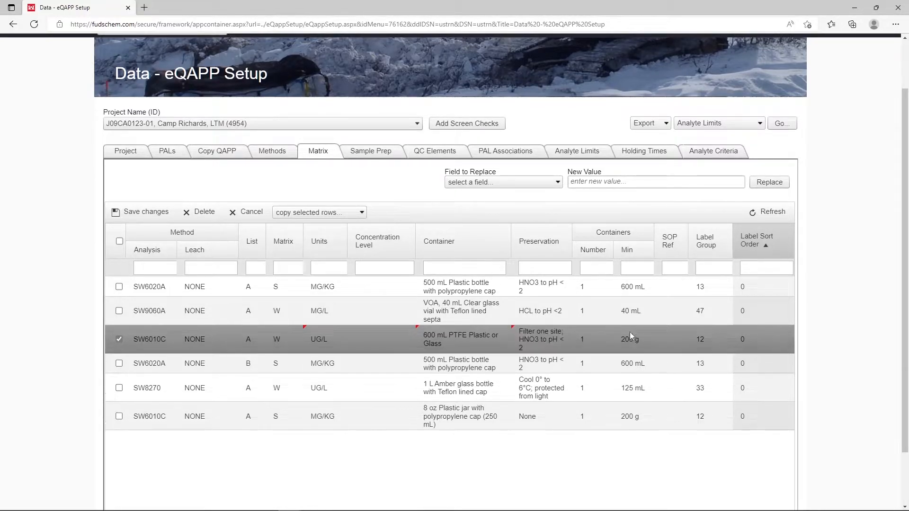
key(BackSpace)
key(BackSpace)
key(BackSpace)
text(200 m)
text(L)
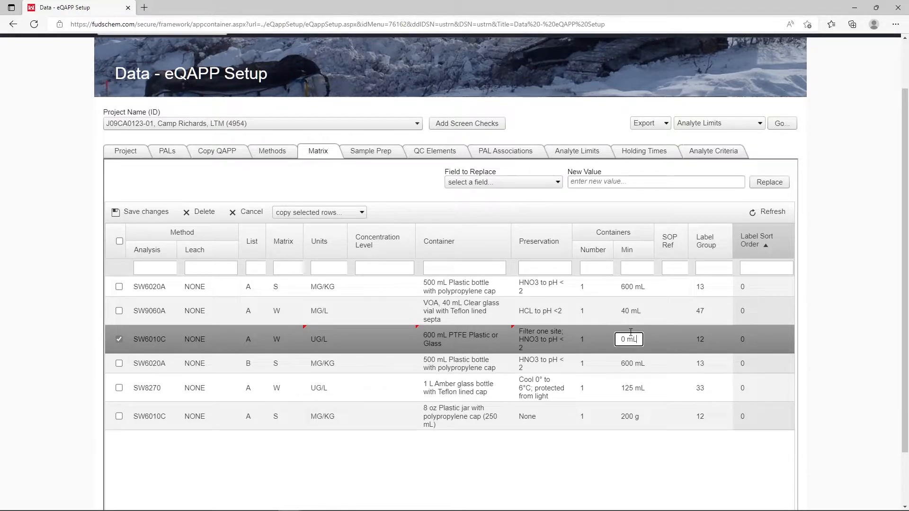
click(665, 337)
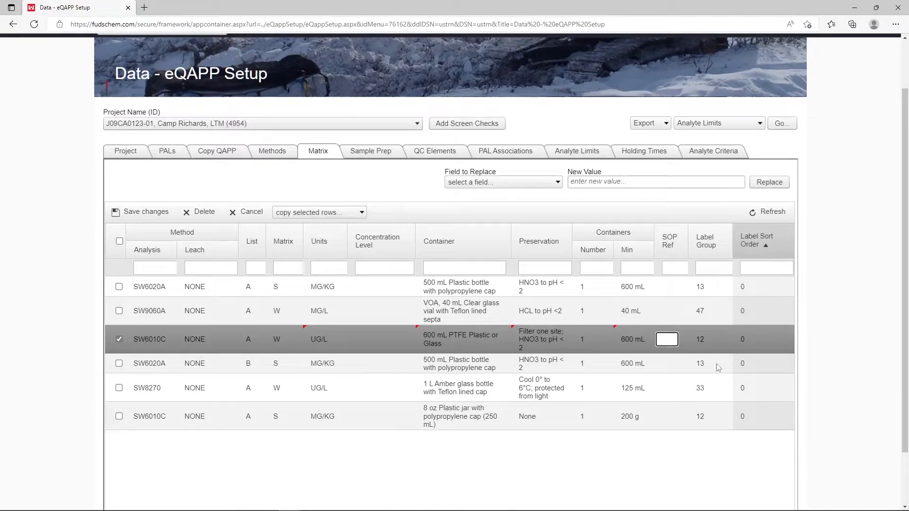
Set the aqueous SW6010C record's label group to 11 and save the matrix changes
click(708, 339)
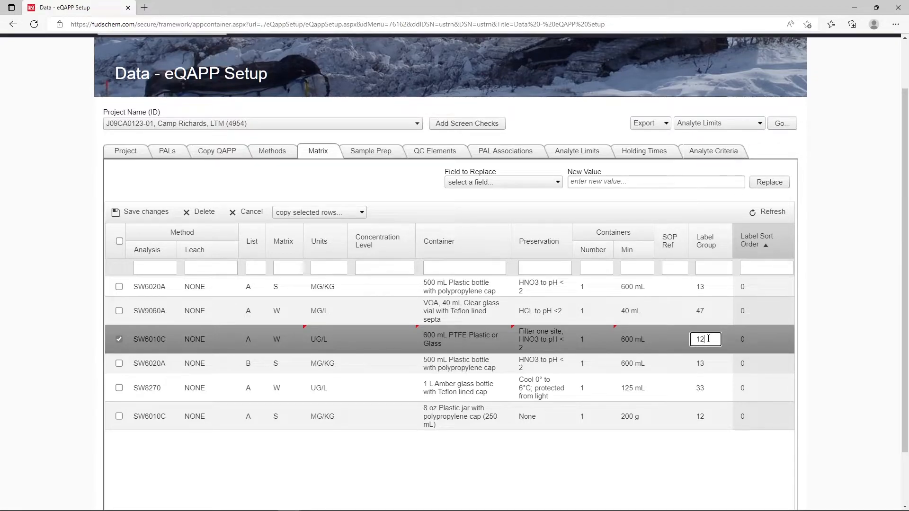
key(BackSpace)
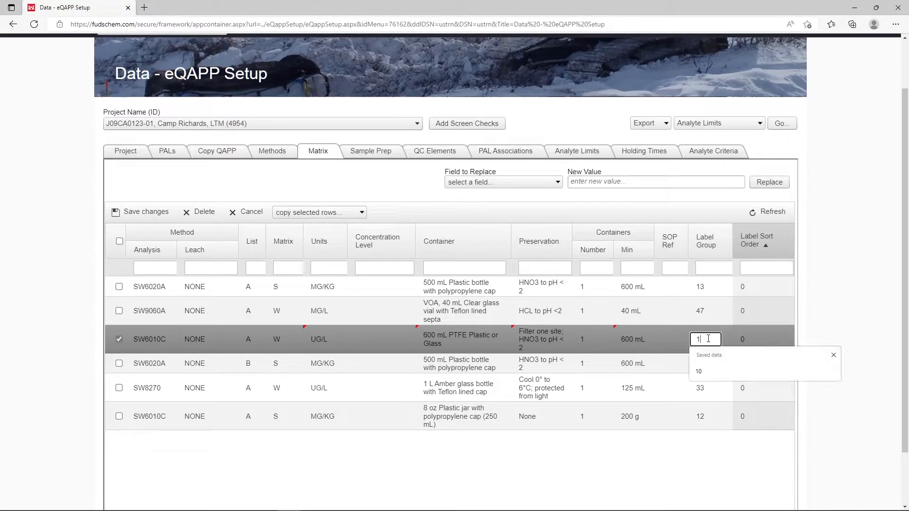
text(1)
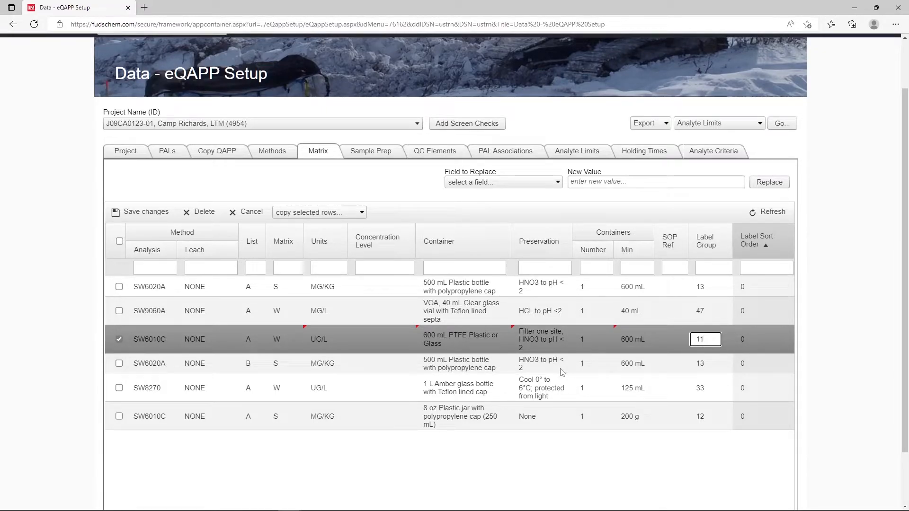
click(141, 214)
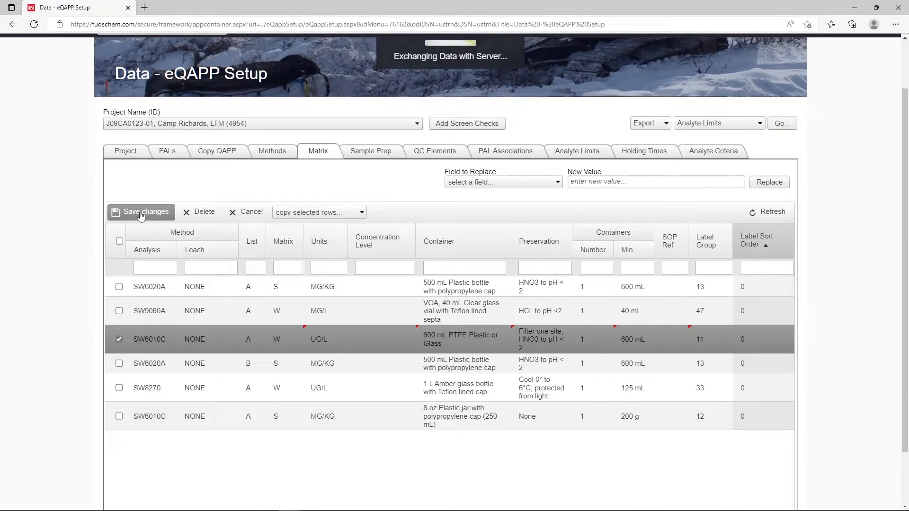
click(538, 78)
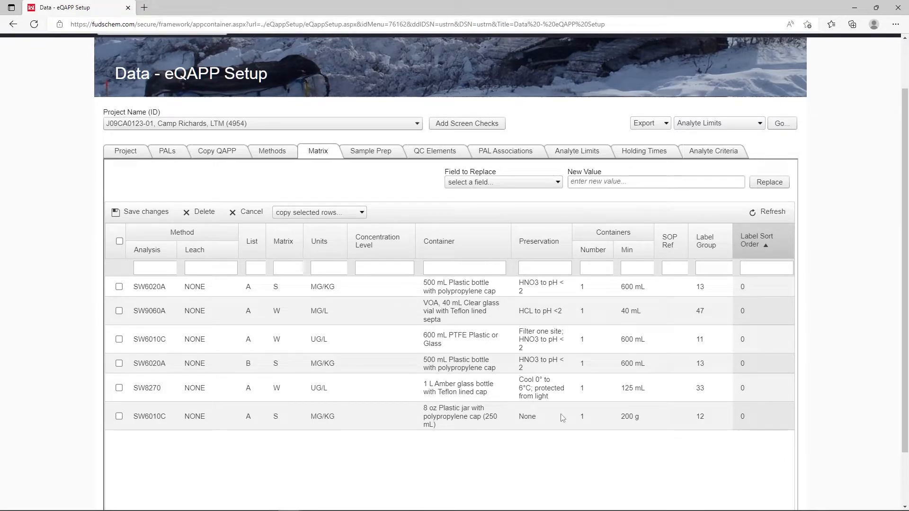
Open the environmental setup report for Analysis Methods, Matrix, Sample Preparation
scroll(425, 296, up, 2)
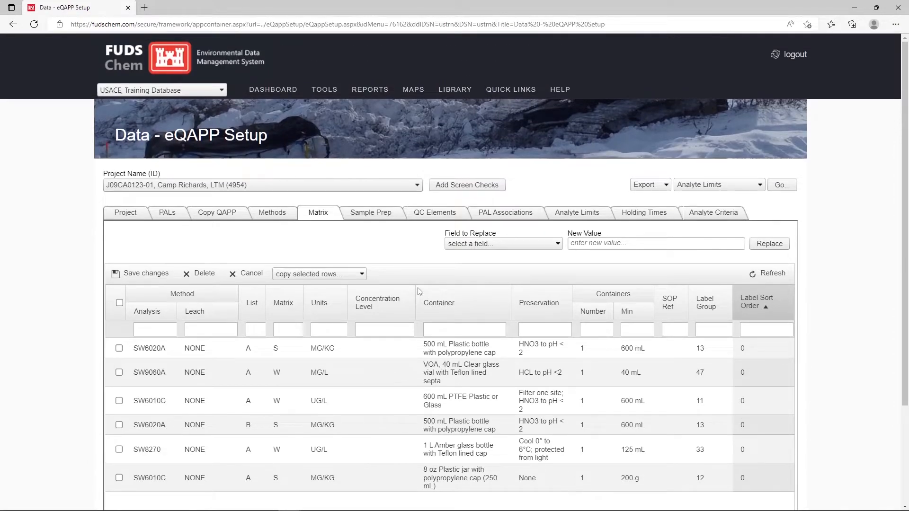
mouse_move(370, 90)
mouse_move(467, 125)
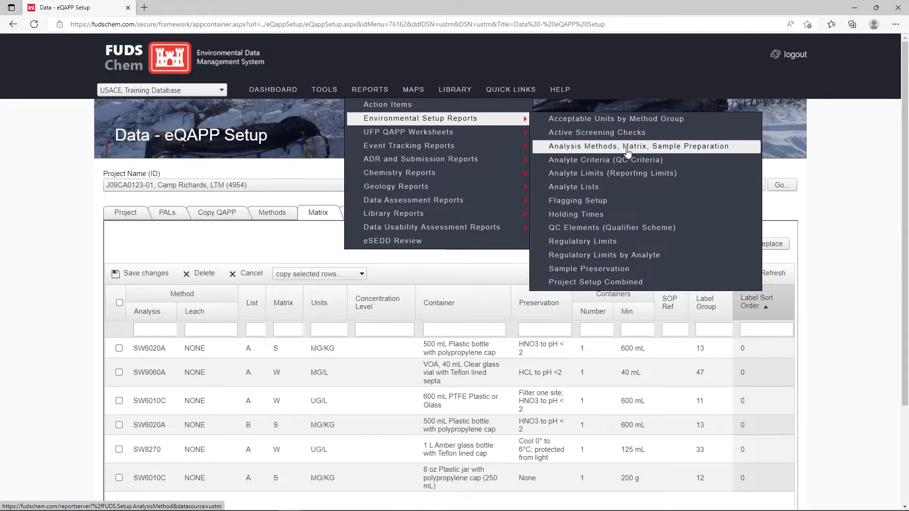
click(739, 150)
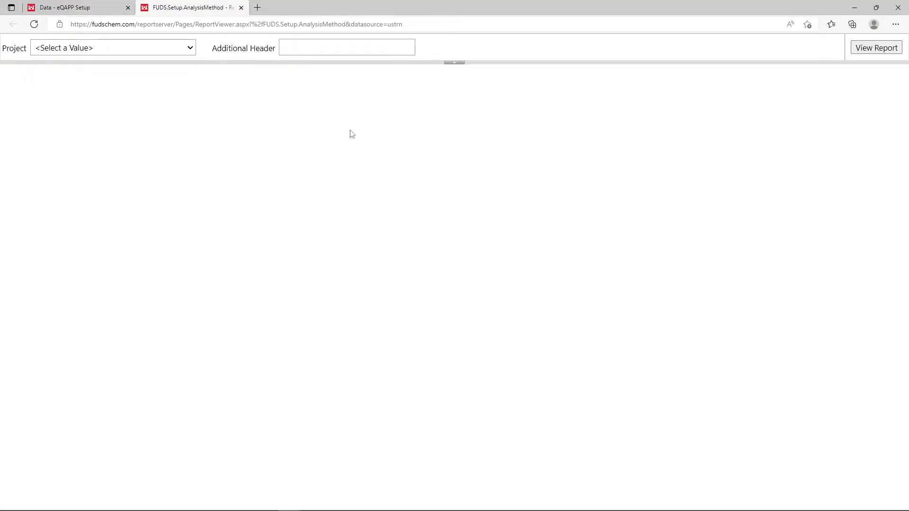
Generate the analysis methods report for project J09CA0123-01, Camp Richards, LTM, show it at 150%, and check the available export formats
click(142, 47)
click(150, 74)
click(861, 49)
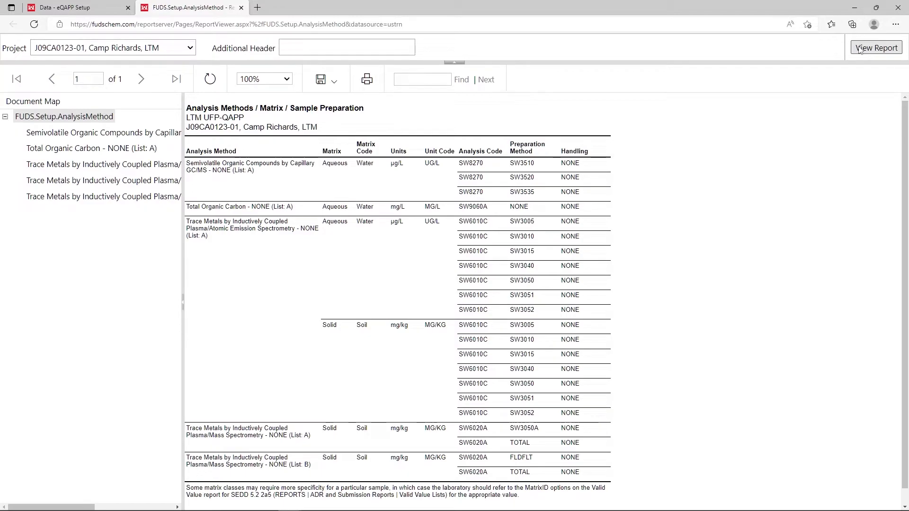
click(286, 79)
click(271, 136)
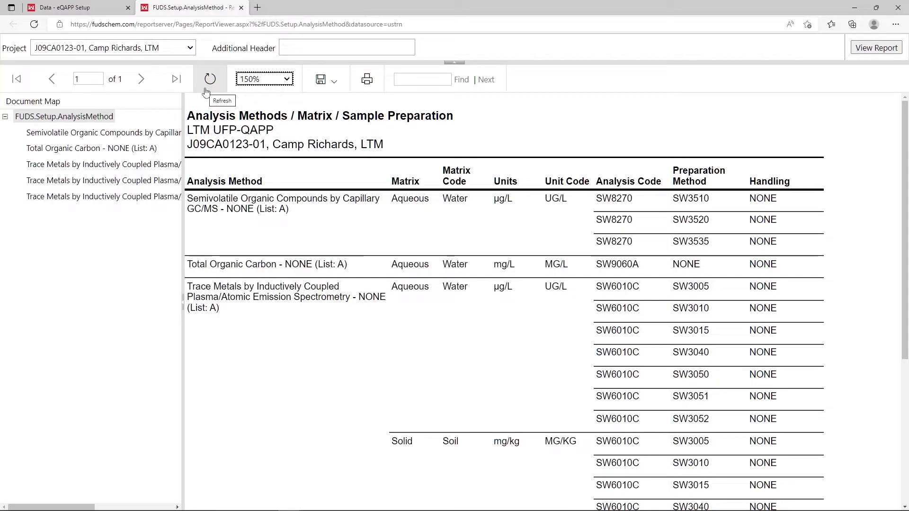
click(329, 93)
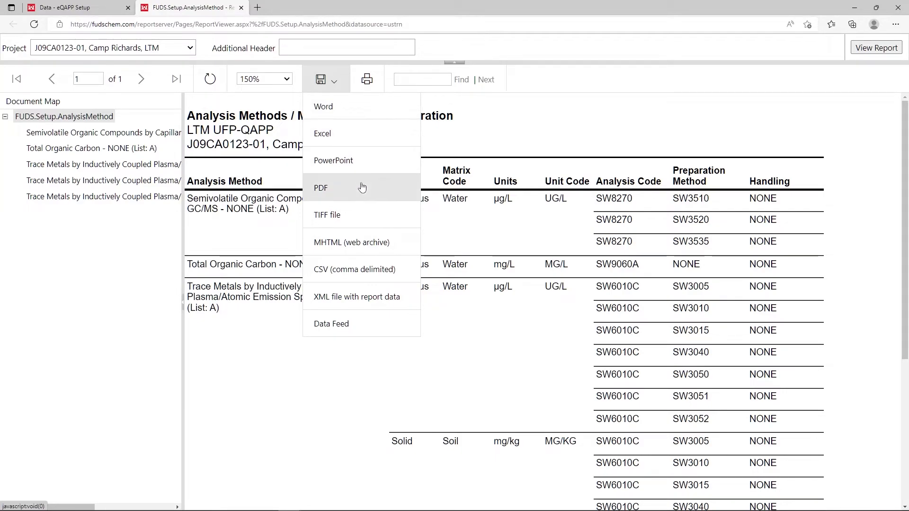
click(226, 131)
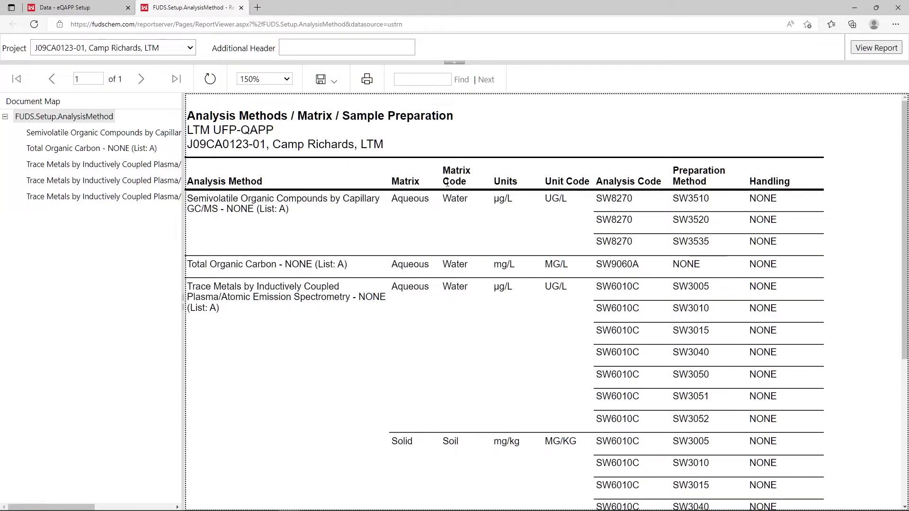
Return to the eQAPP Setup page and open the Sample Preservation environmental setup report
click(61, 7)
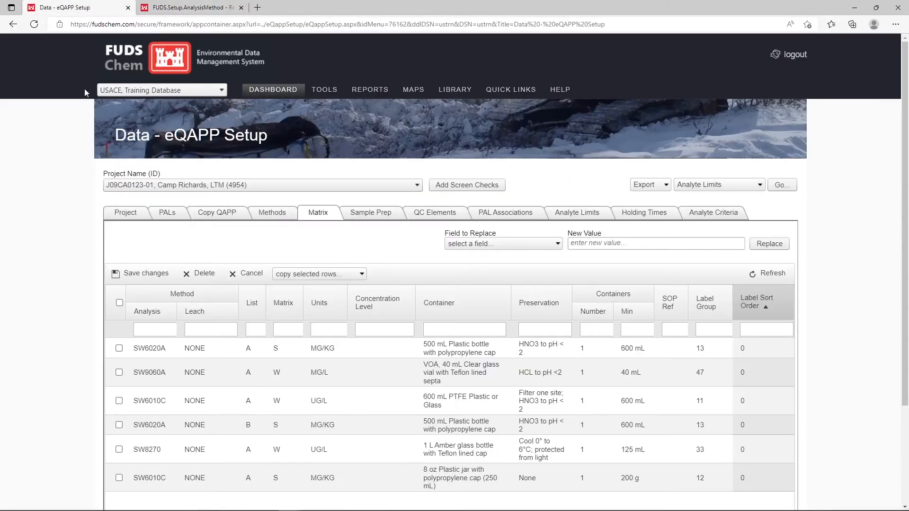
mouse_move(502, 122)
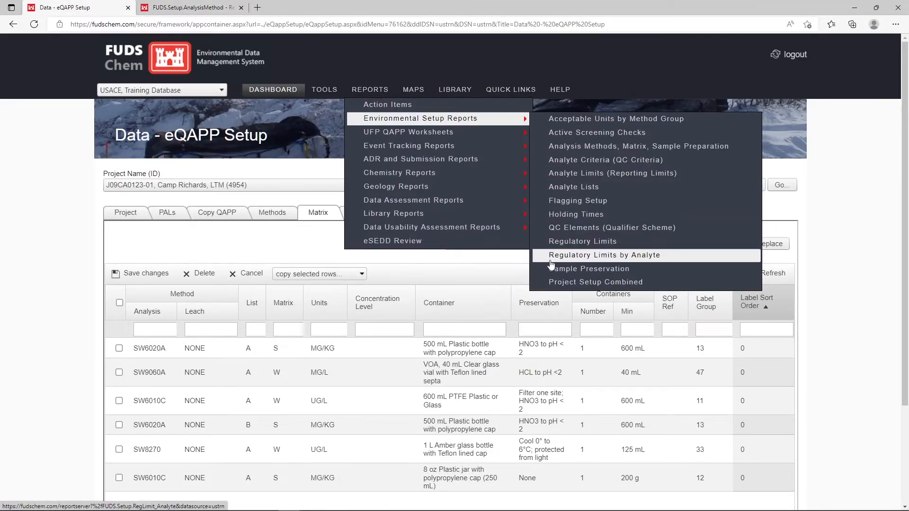
click(640, 270)
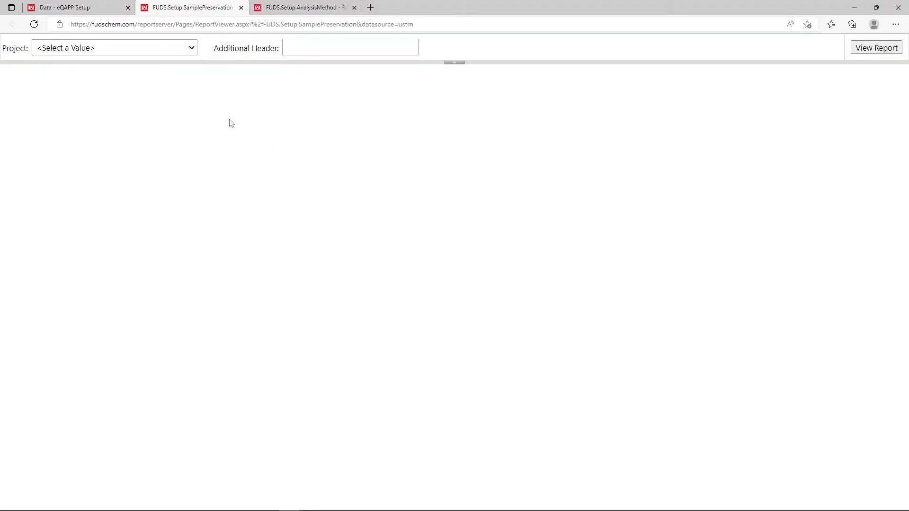
Generate the Sample Preservation report for project J09CA0123-01, Camp Richards, LTM and show it at 150%
click(149, 48)
click(164, 73)
click(874, 47)
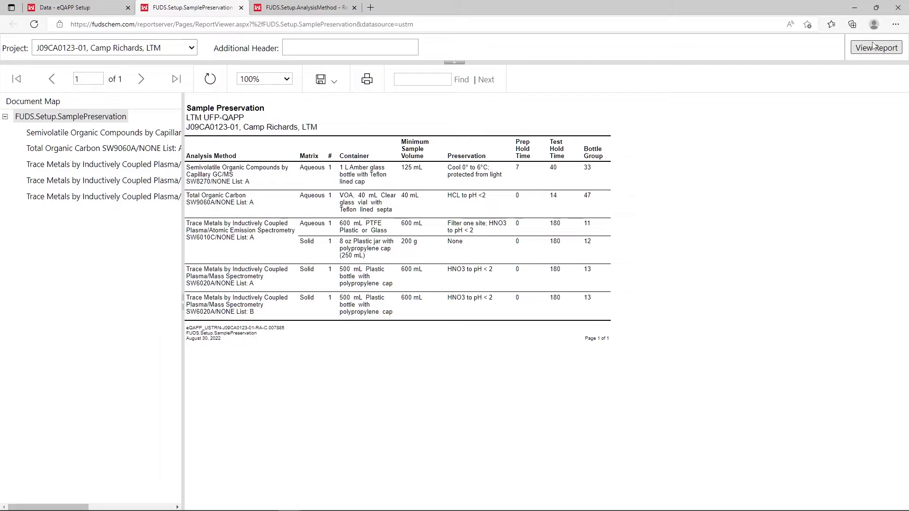
click(263, 78)
click(262, 132)
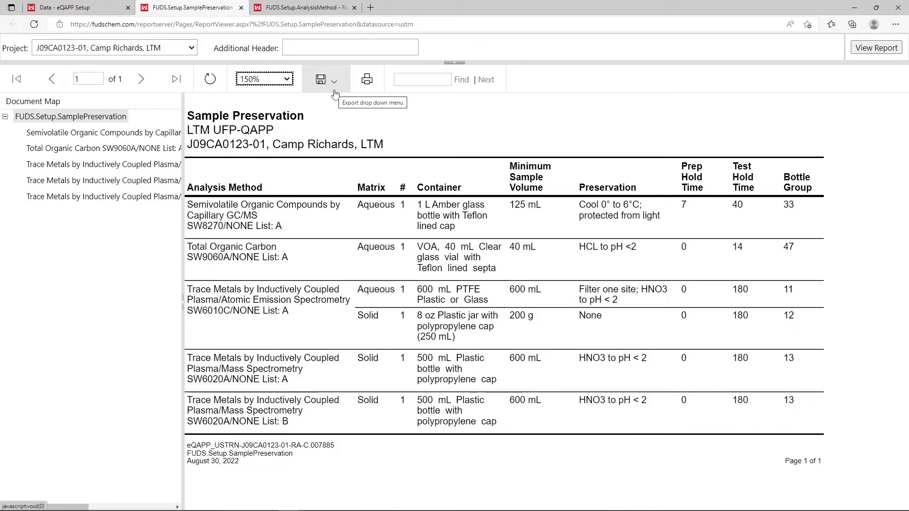
Return to the eQAPP Setup page and look through the available UFP QAPP Worksheets reports
click(85, 10)
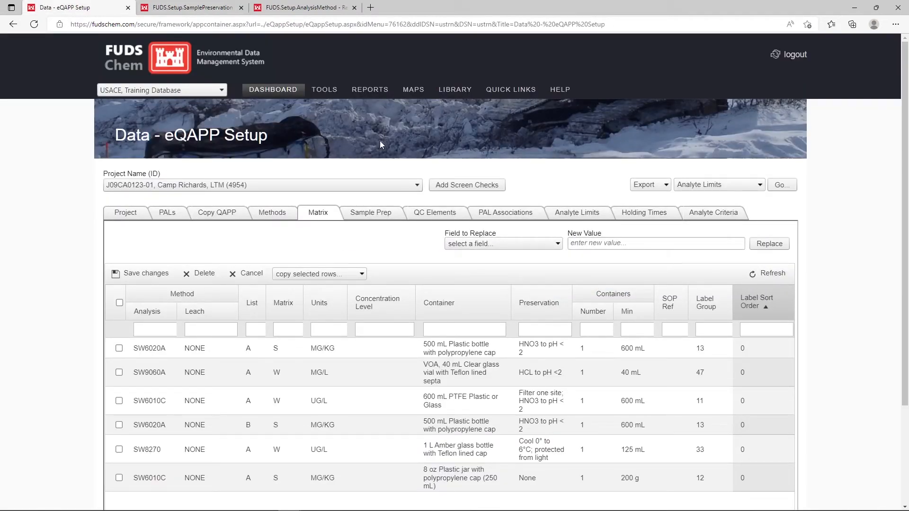
mouse_move(377, 99)
mouse_move(383, 135)
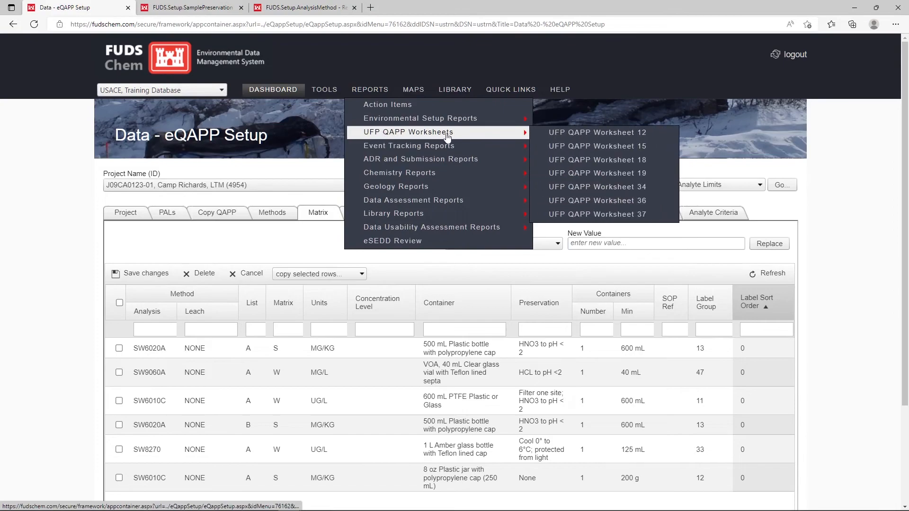